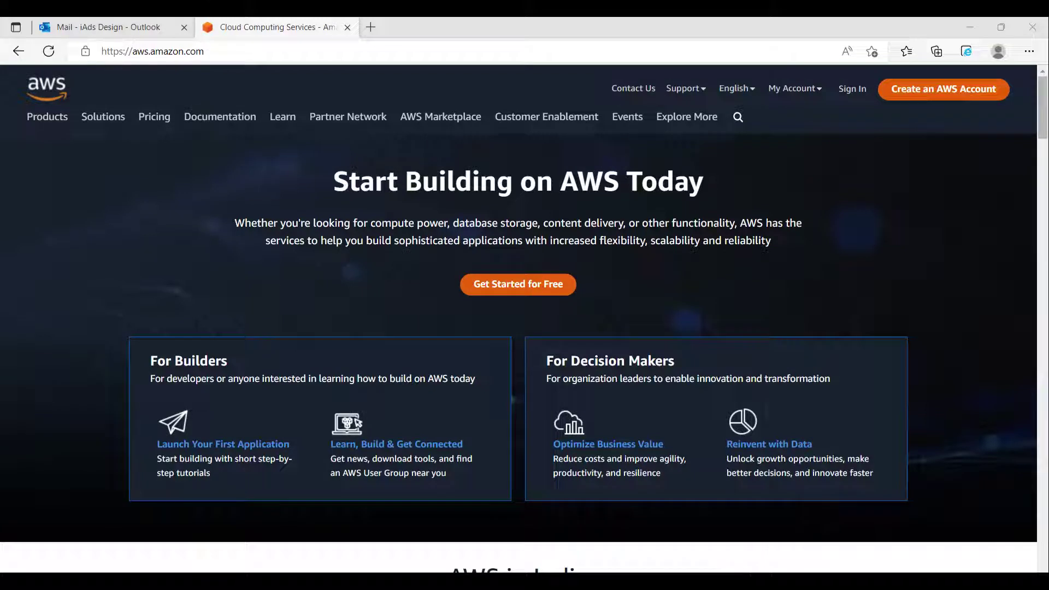
- Start creating an AWS account with the root user email address and account name internetadsdesign, then request email verification
{"action": "left_click", "coordinate": [930, 102]}
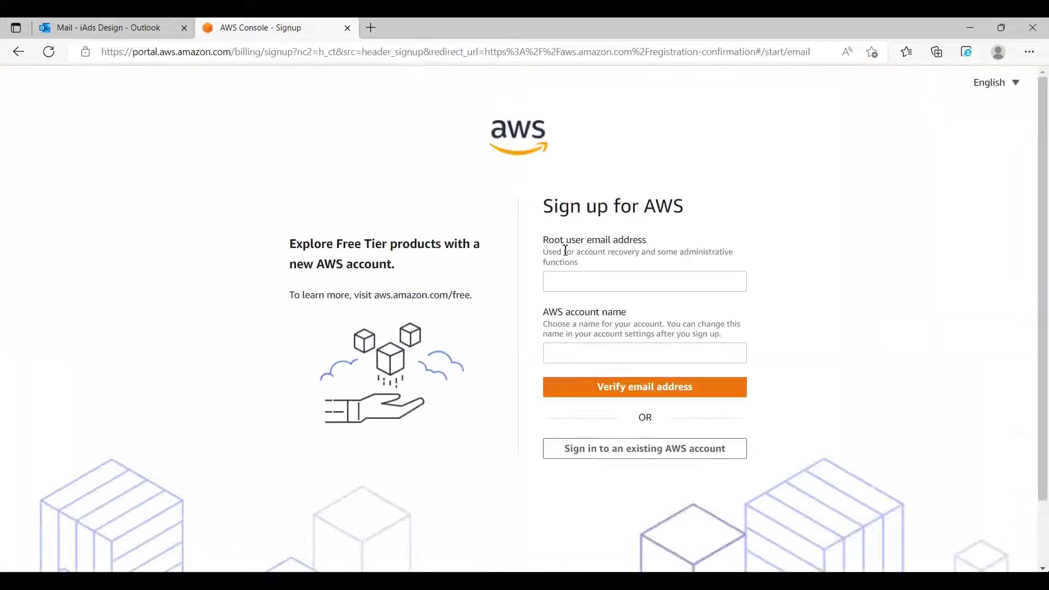
{"action": "left_click", "coordinate": [801, 294]}
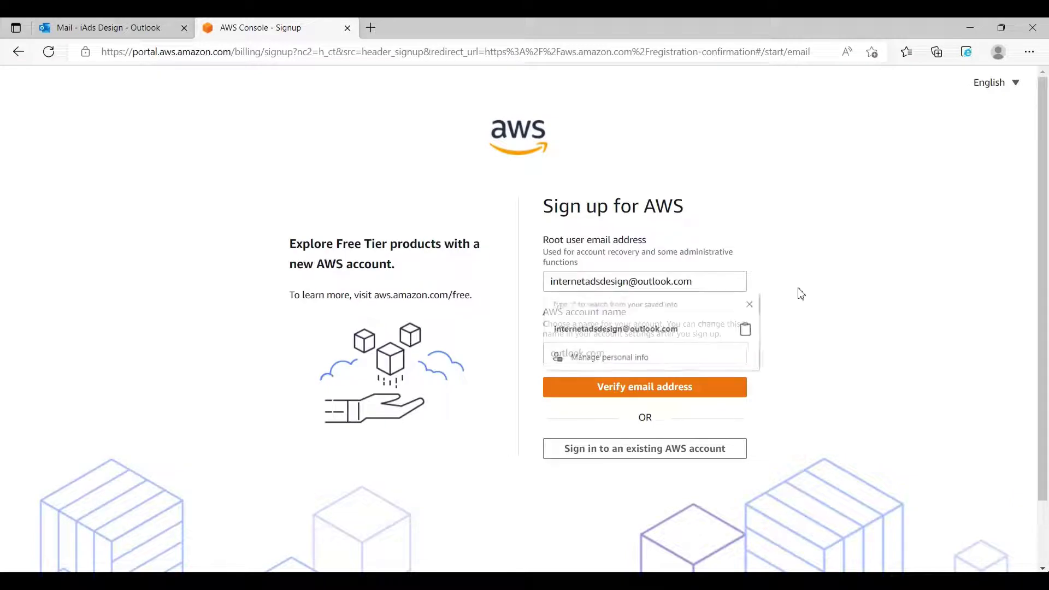
{"action": "double_click", "coordinate": [620, 355]}
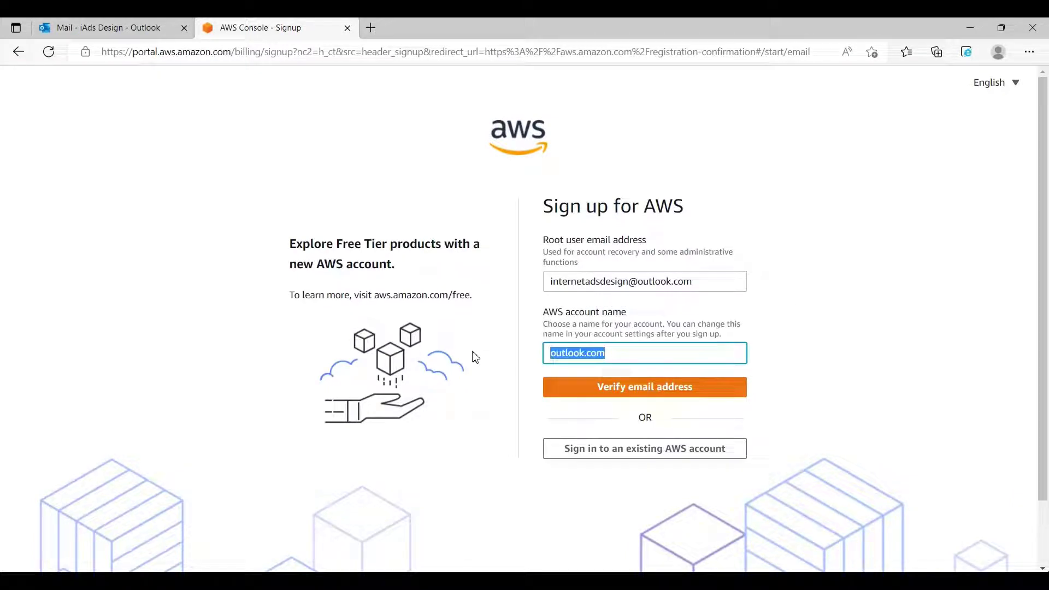
{"action": "type", "text": "i"}
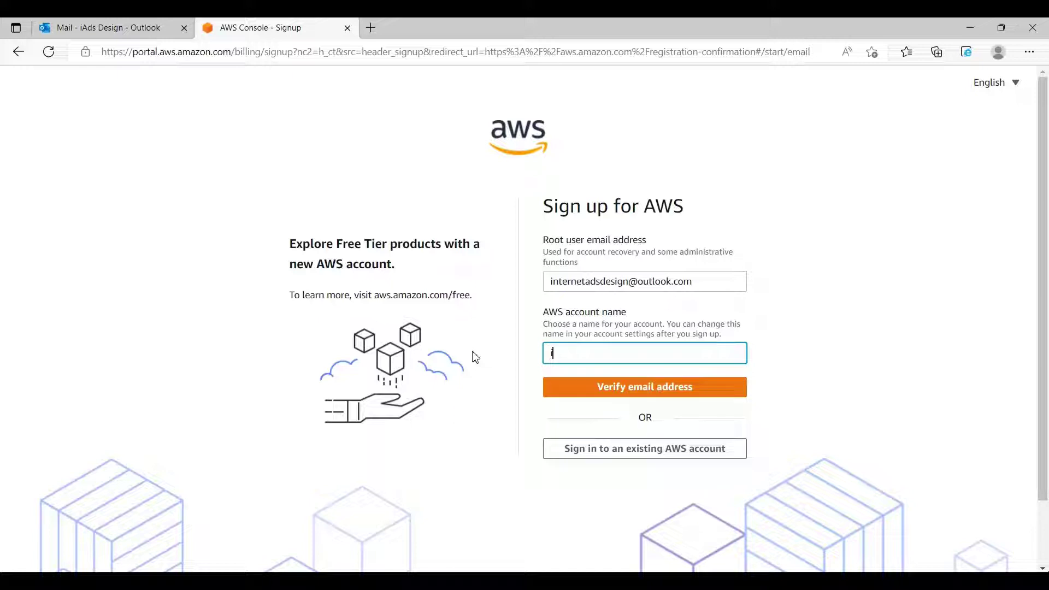
{"action": "type", "text": "nternetadsdesign"}
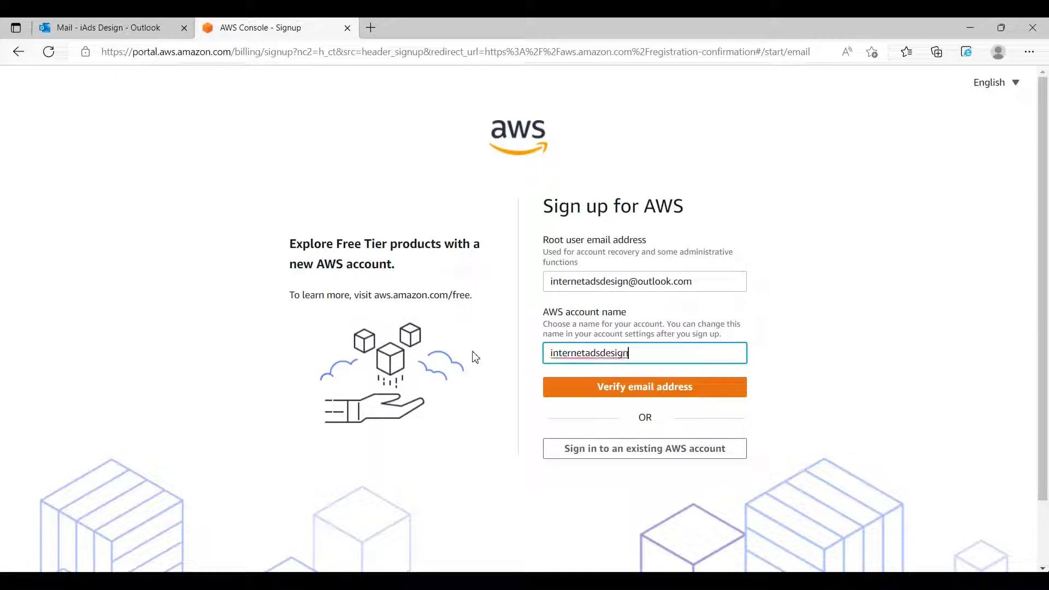
{"action": "left_click", "coordinate": [644, 401]}
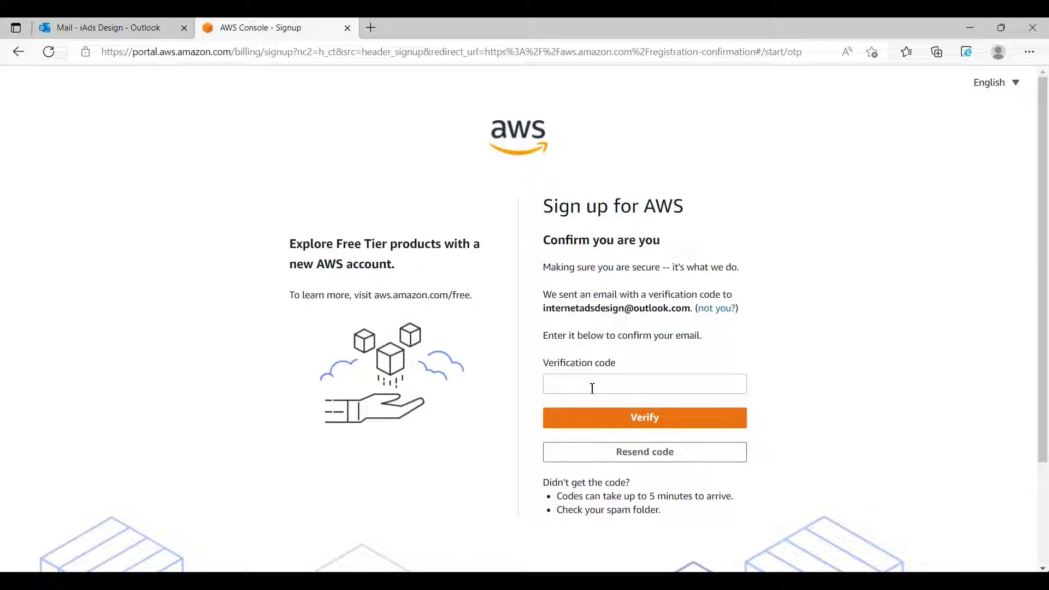
- Switch to the Outlook inbox and copy the verification code from the AWS Email Verification message
{"action": "left_click", "coordinate": [92, 23]}
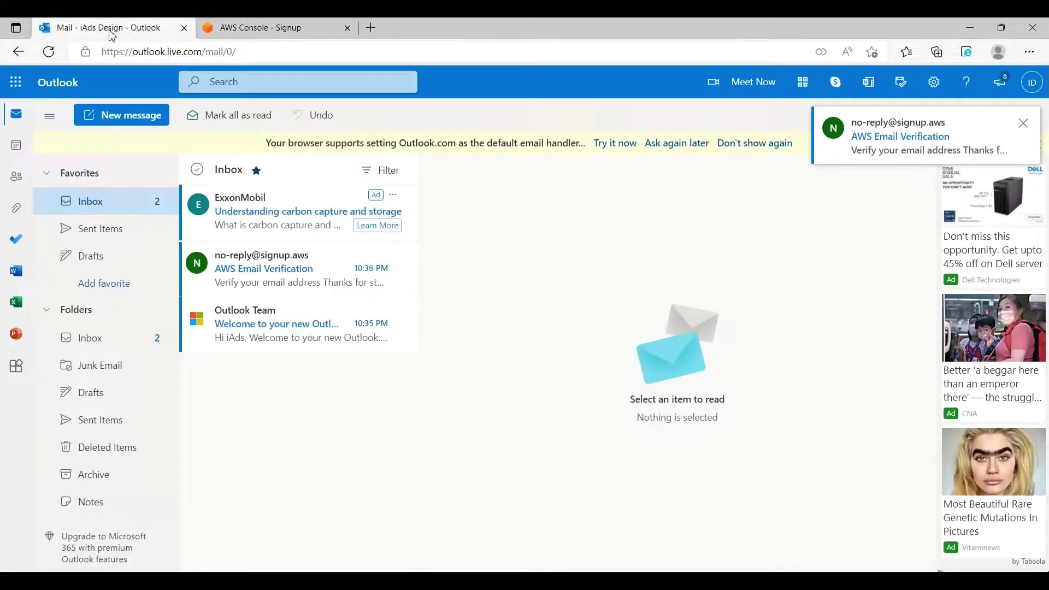
{"action": "left_click", "coordinate": [291, 276]}
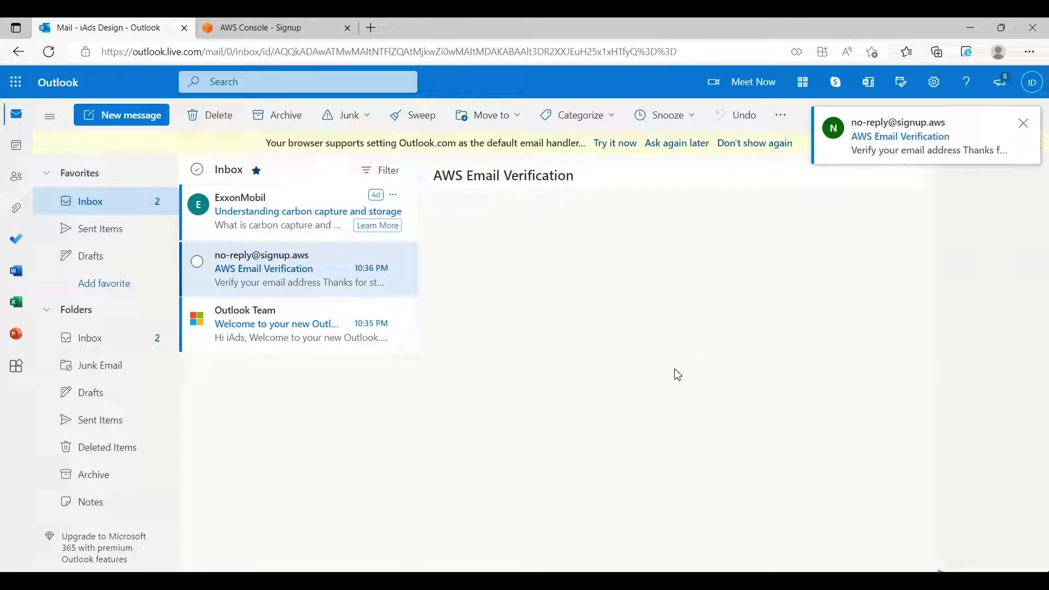
{"action": "double_click", "coordinate": [684, 463]}
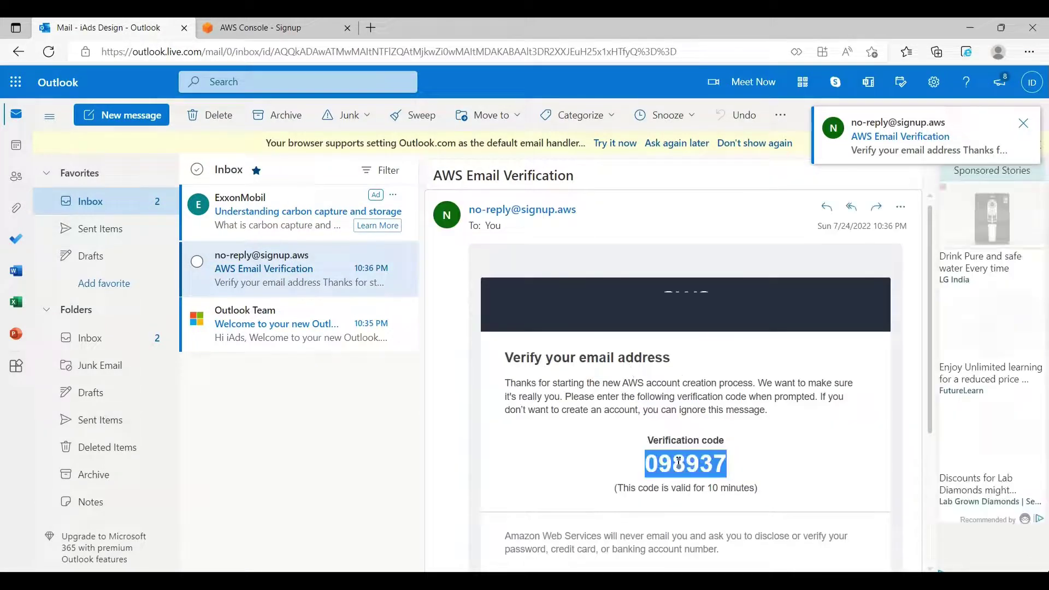
{"action": "right_click", "coordinate": [678, 461]}
{"action": "left_click", "coordinate": [716, 153]}
- Return to the AWS sign-up page, paste the emailed verification code, and verify it
{"action": "left_click", "coordinate": [295, 30]}
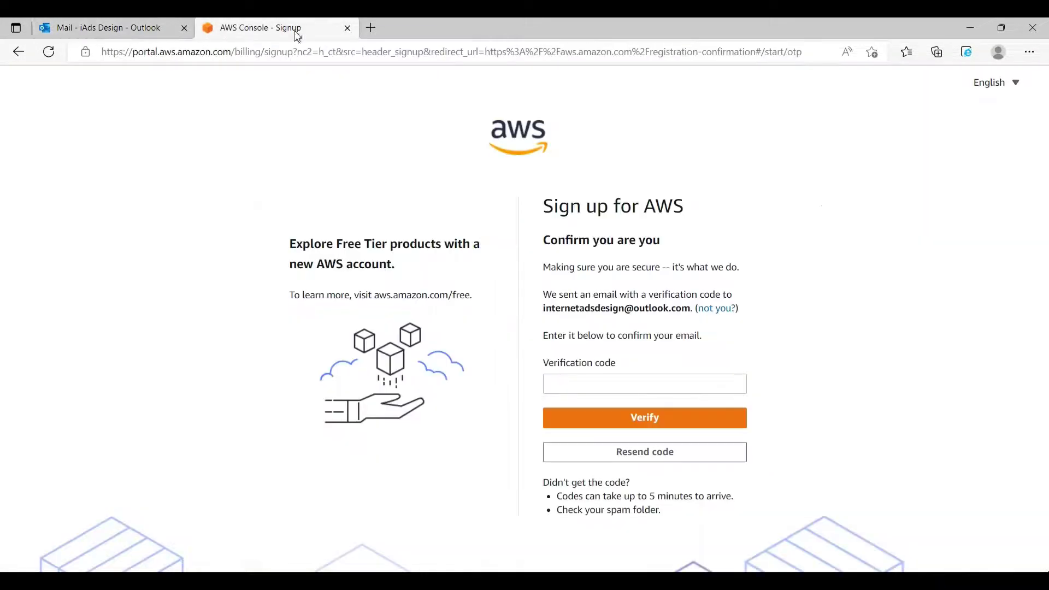
{"action": "left_click", "coordinate": [600, 382]}
{"action": "key", "text": "ctrl+v"}
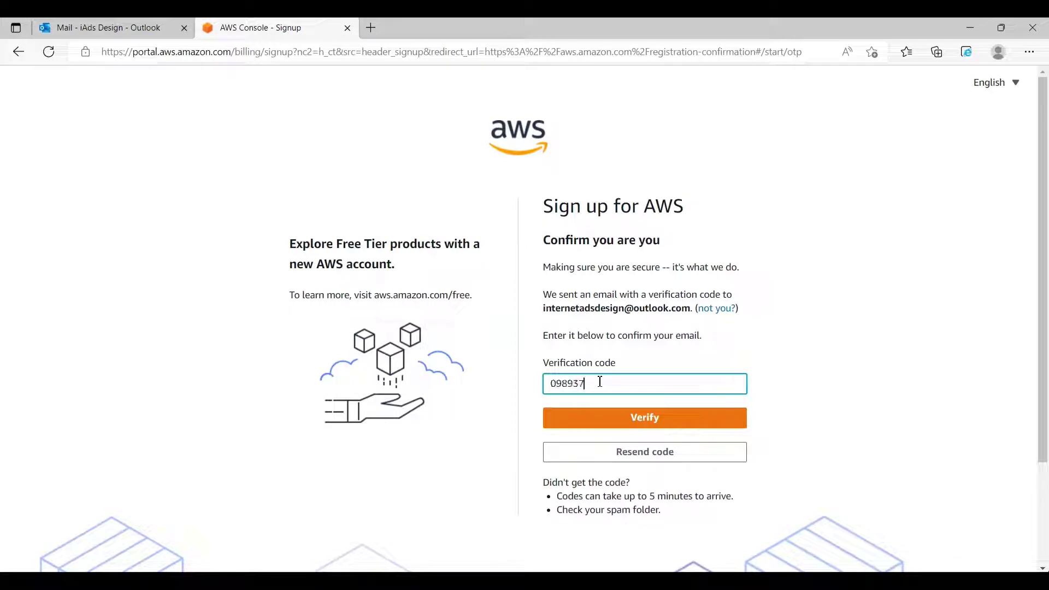
{"action": "left_click", "coordinate": [643, 429]}
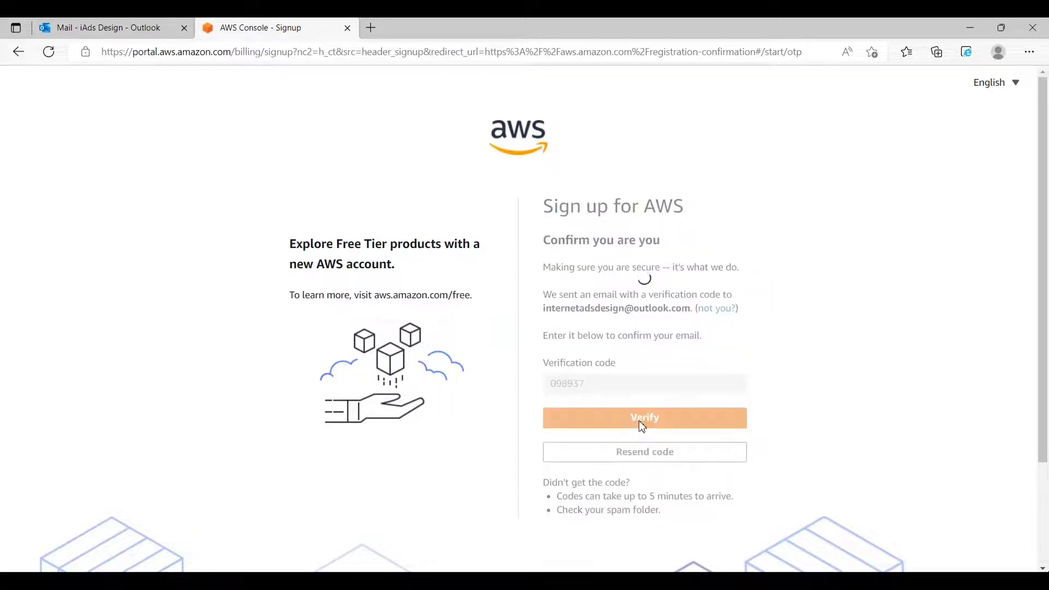
- Enter and confirm the root user password, continue the sign-up, and decline to save the password in the browser
{"action": "left_click", "coordinate": [612, 399]}
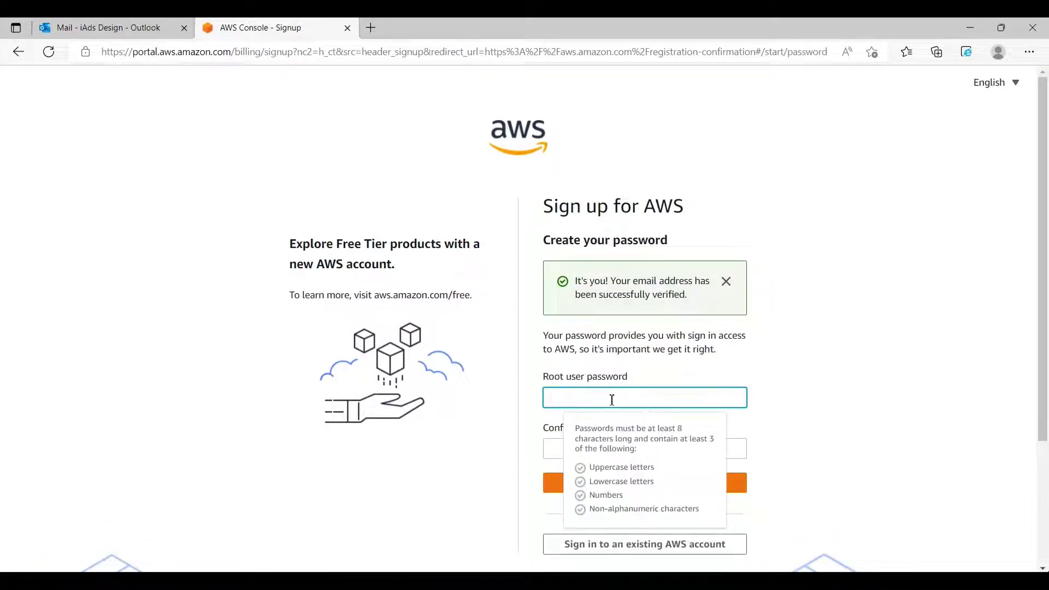
{"action": "key", "text": "ctrl+v"}
{"action": "left_click", "coordinate": [591, 449]}
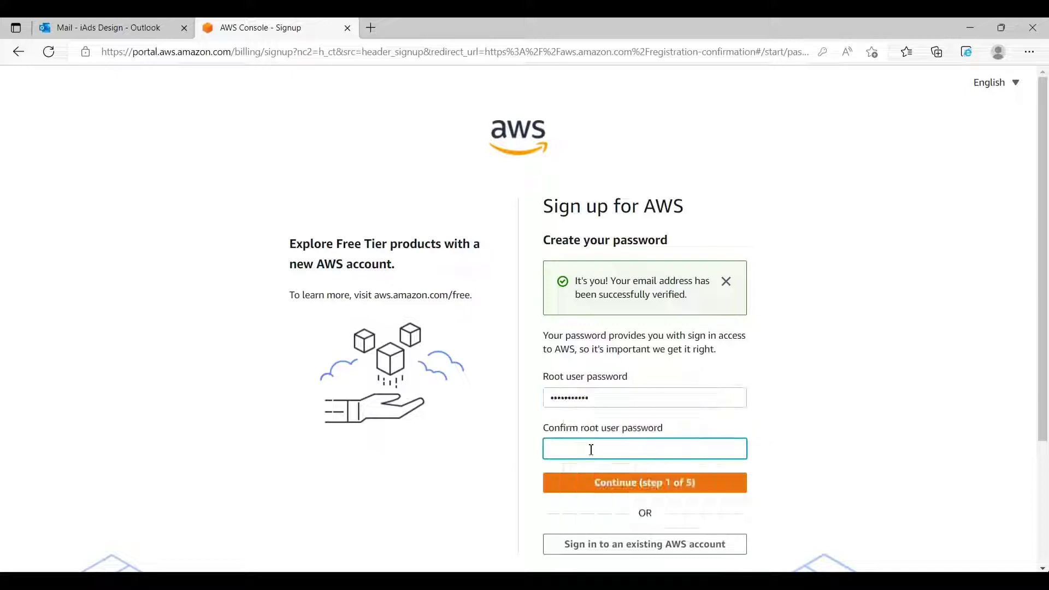
{"action": "type", "text": "••"}
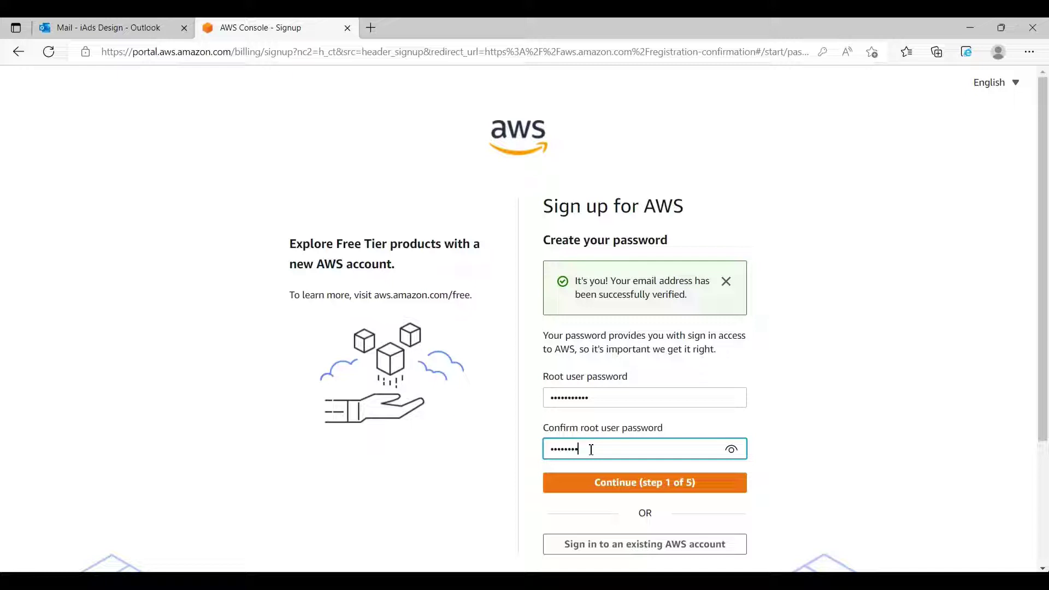
{"action": "type", "text": "••••••••"}
{"action": "left_click", "coordinate": [629, 493]}
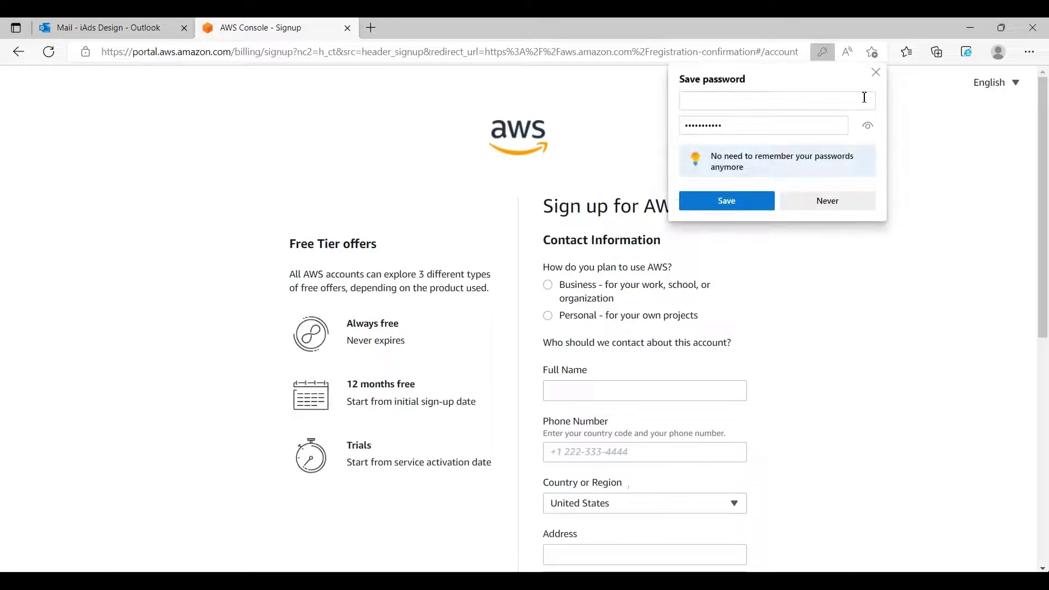
{"action": "left_click", "coordinate": [827, 201]}
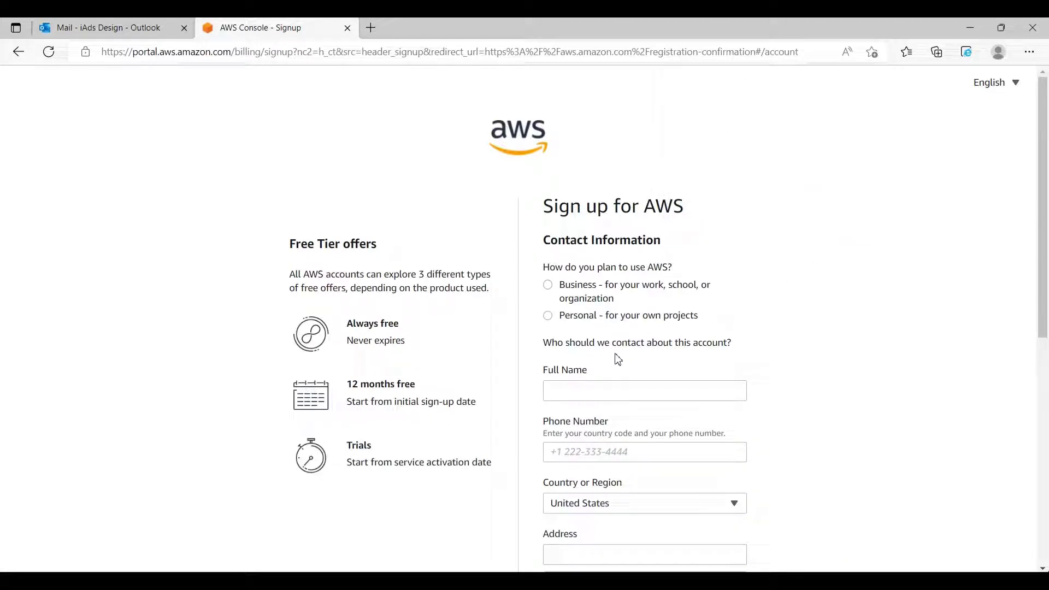
- Choose Personal use, fill in the contact's name, phone and address, and submit with the AWS Customer Agreement accepted
{"action": "left_click", "coordinate": [549, 317]}
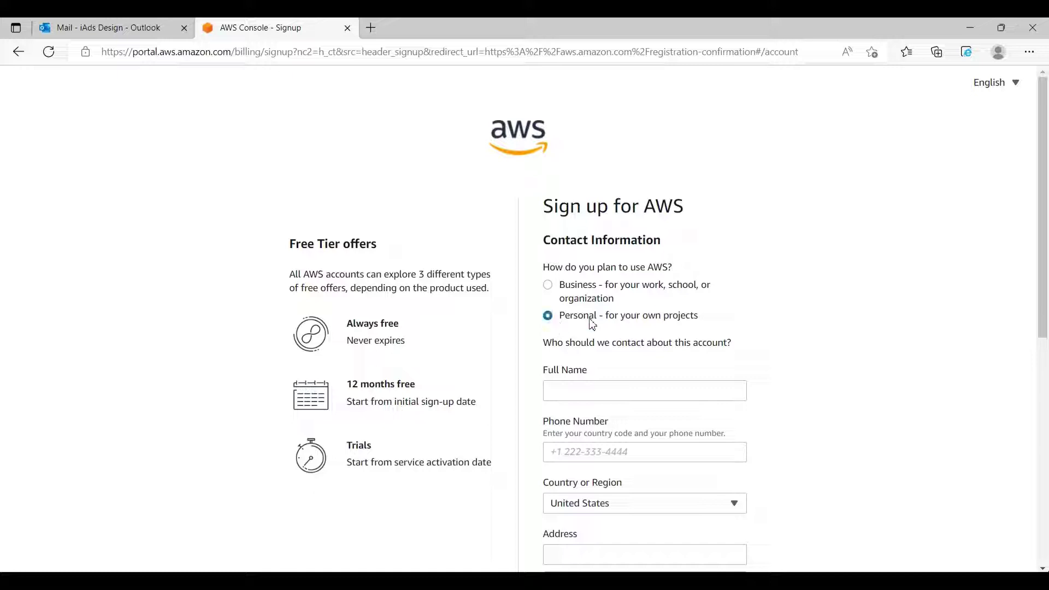
{"action": "left_click", "coordinate": [609, 389]}
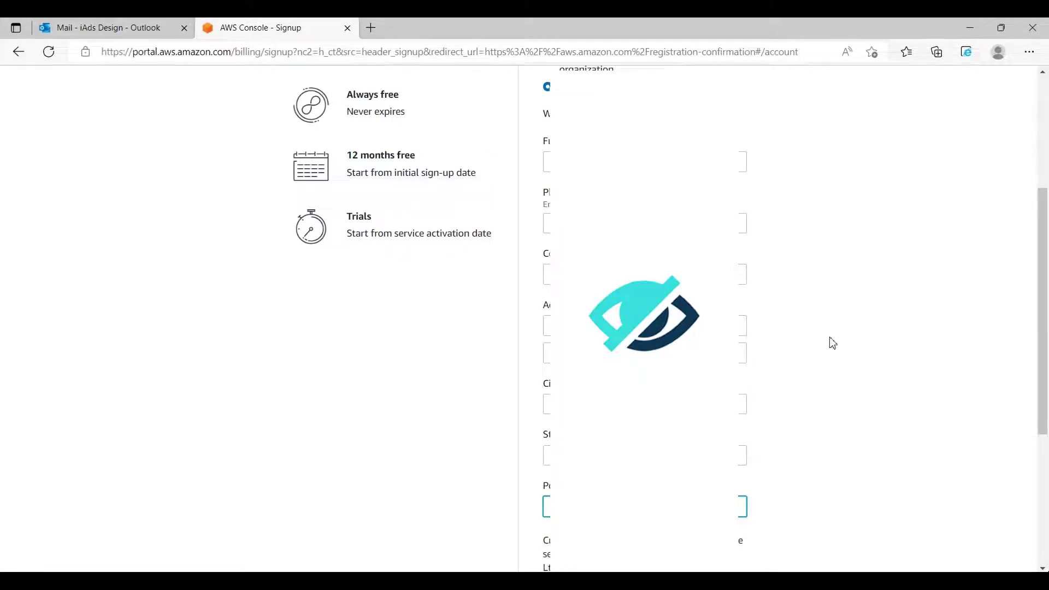
{"action": "scroll", "coordinate": [830, 342], "scroll_direction": "down", "scroll_amount": 5}
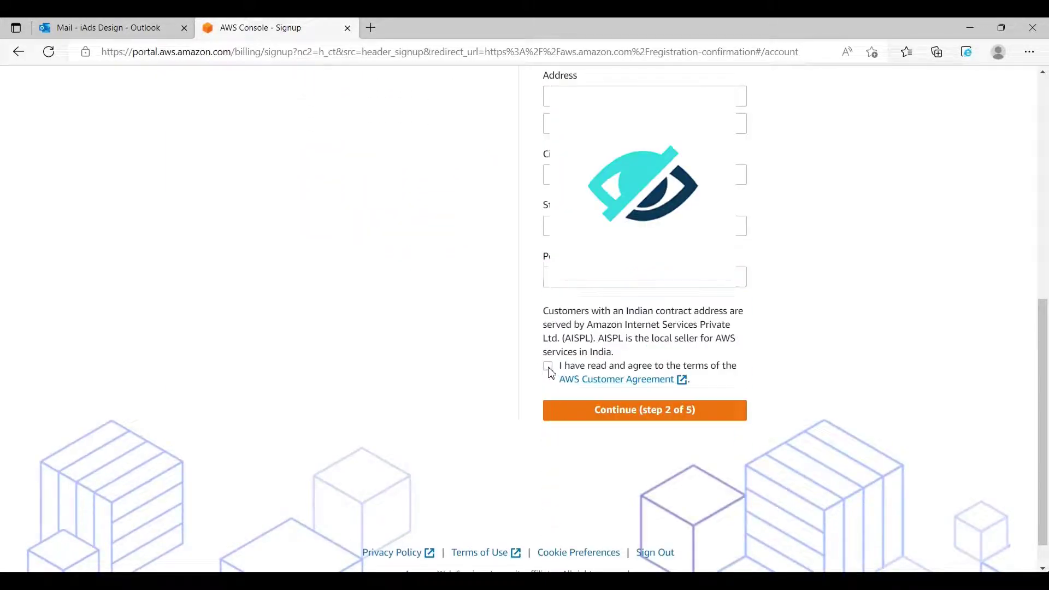
{"action": "left_click", "coordinate": [548, 367]}
{"action": "left_click", "coordinate": [621, 416]}
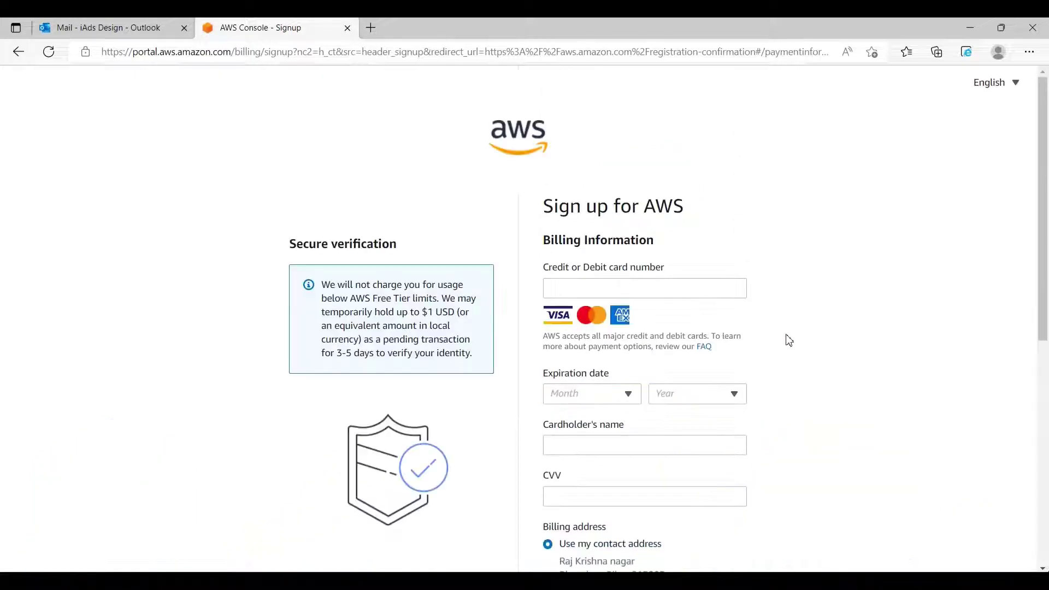
- Fill in the payment card details, answer No to having a PAN, and submit the billing information without saving the card
{"action": "left_click", "coordinate": [652, 293]}
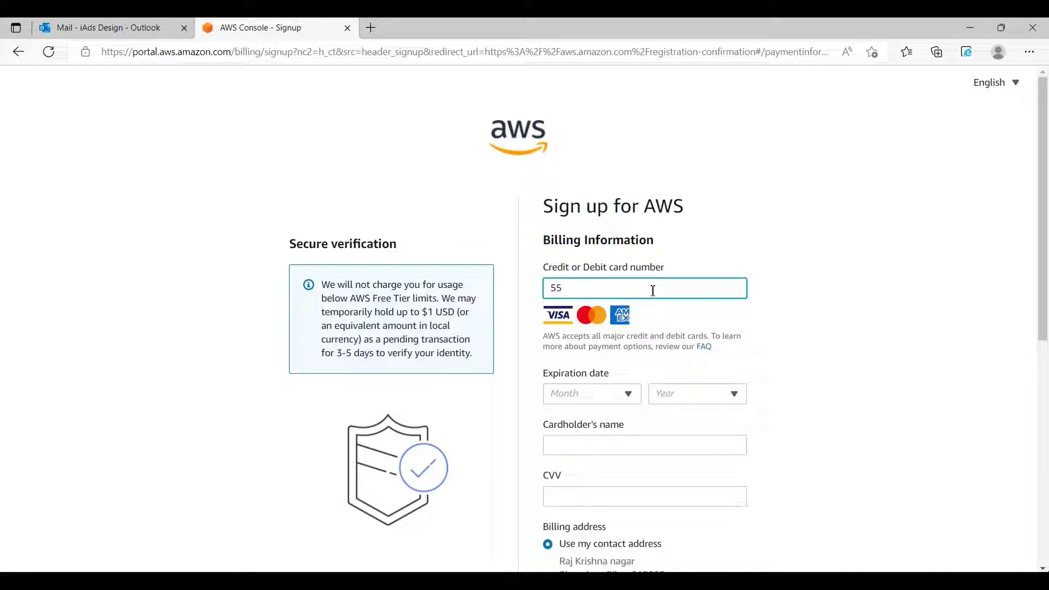
{"action": "type", "text": "55"}
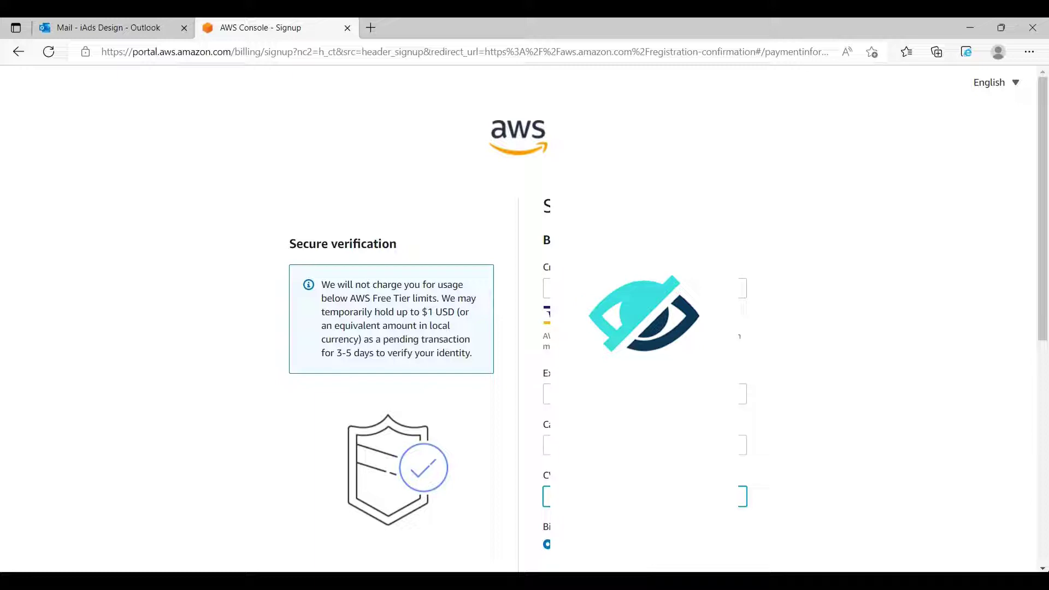
{"action": "scroll", "coordinate": [751, 412], "scroll_direction": "down", "scroll_amount": 6}
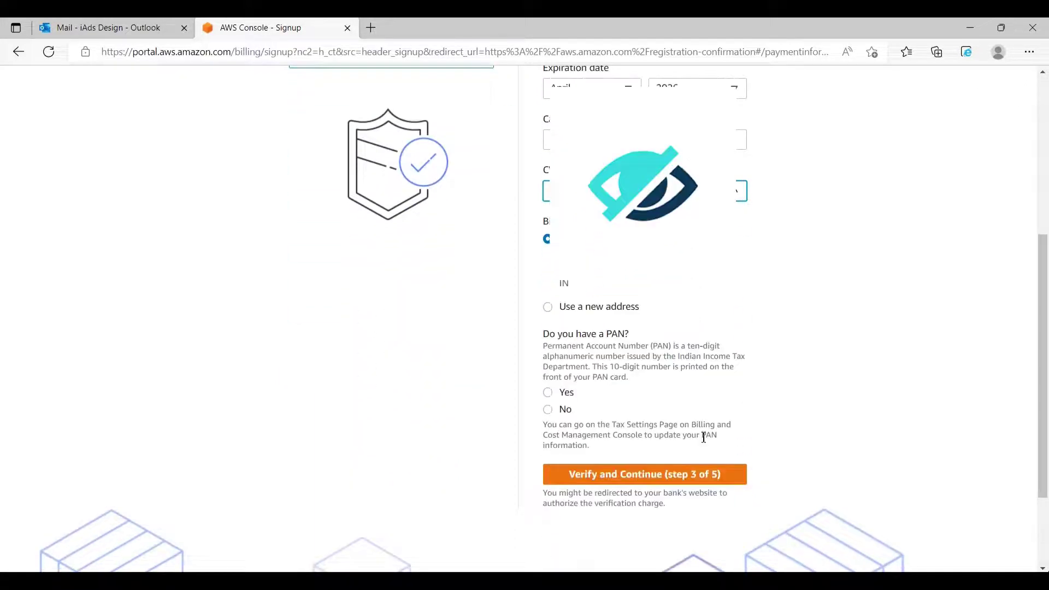
{"action": "left_click", "coordinate": [548, 411]}
{"action": "left_click", "coordinate": [595, 468]}
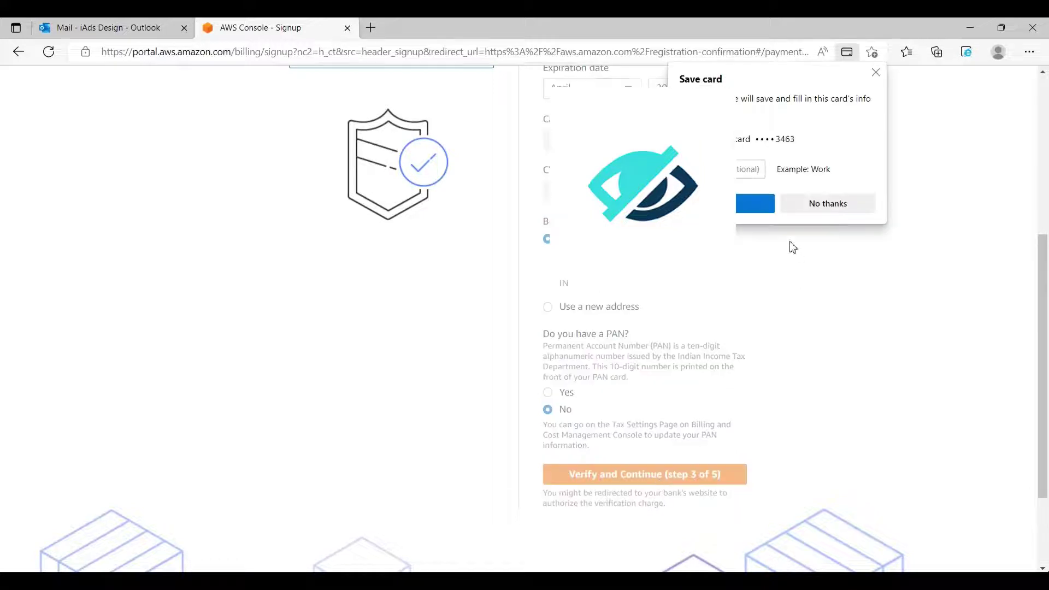
{"action": "left_click", "coordinate": [810, 210]}
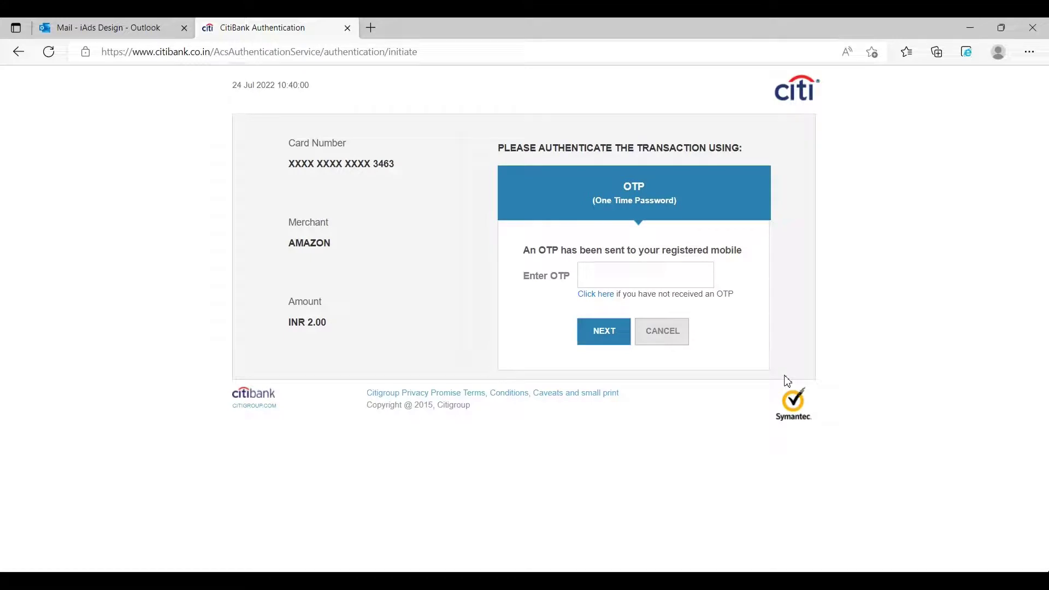
- Enter the bank's one-time password to authenticate the card verification charge and submit it
{"action": "left_click", "coordinate": [641, 275]}
{"action": "key", "text": "ctrl+v"}
{"action": "left_click", "coordinate": [703, 276]}
{"action": "left_click", "coordinate": [605, 331]}
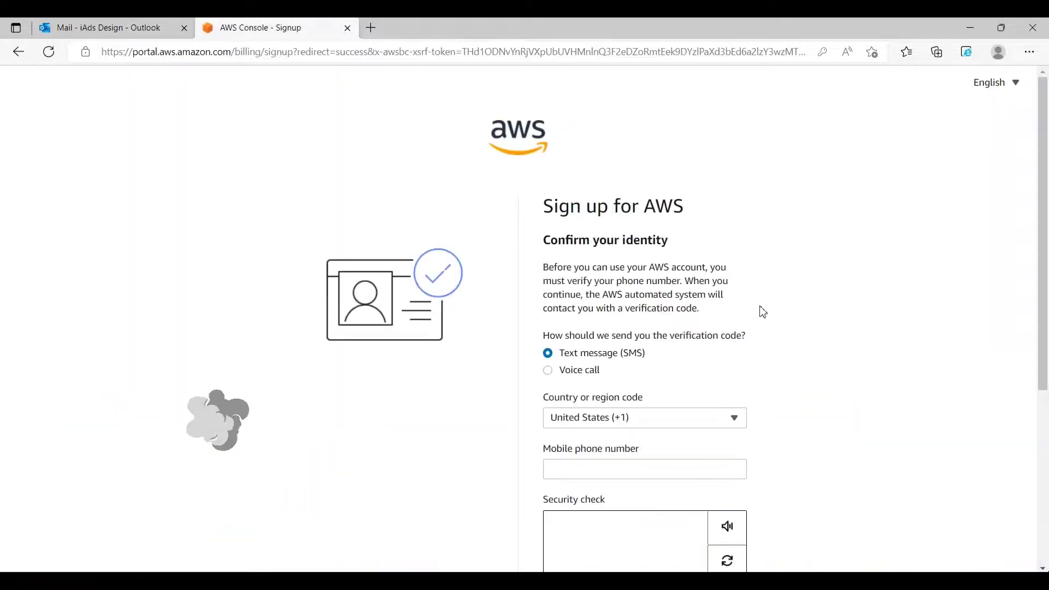
- Select the country code, enter the mobile phone number and security check characters, and request the SMS verification code
{"action": "left_click", "coordinate": [627, 427]}
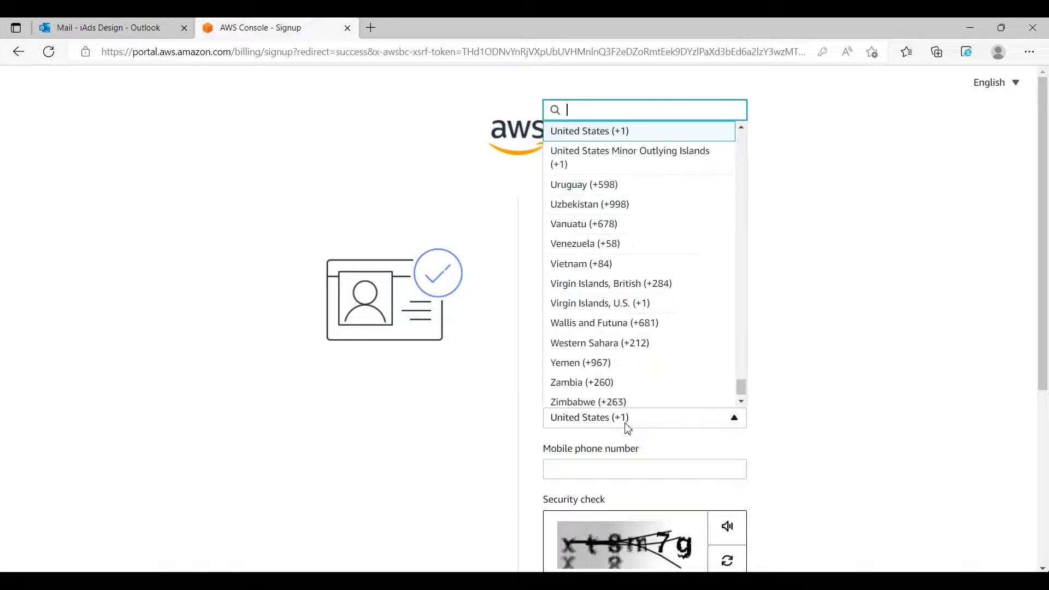
{"action": "type", "text": "i"}
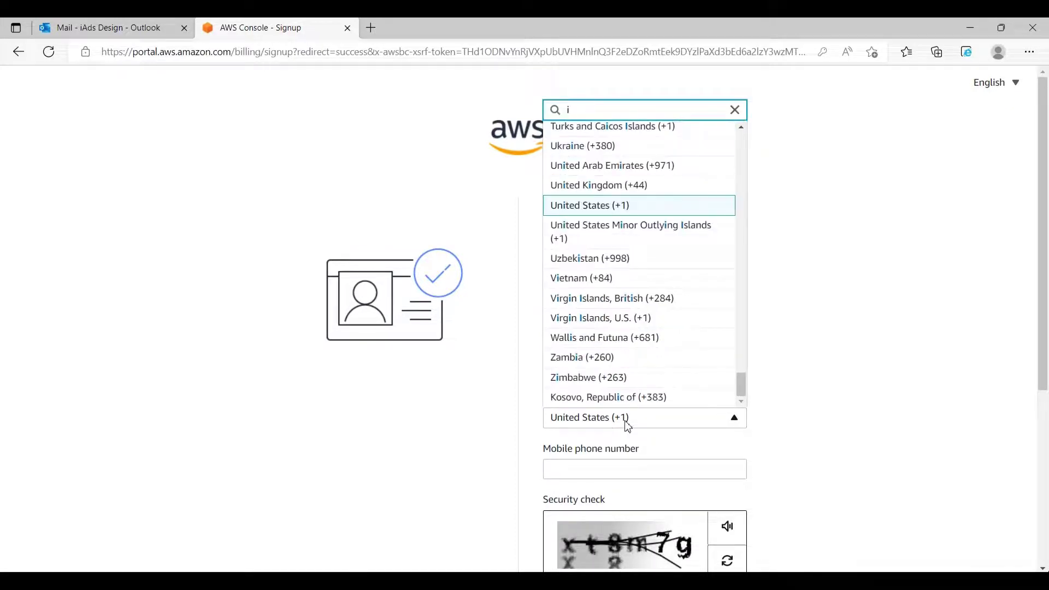
{"action": "scroll", "coordinate": [628, 427], "scroll_direction": "down", "scroll_amount": 4}
{"action": "type", "text": "5g"}
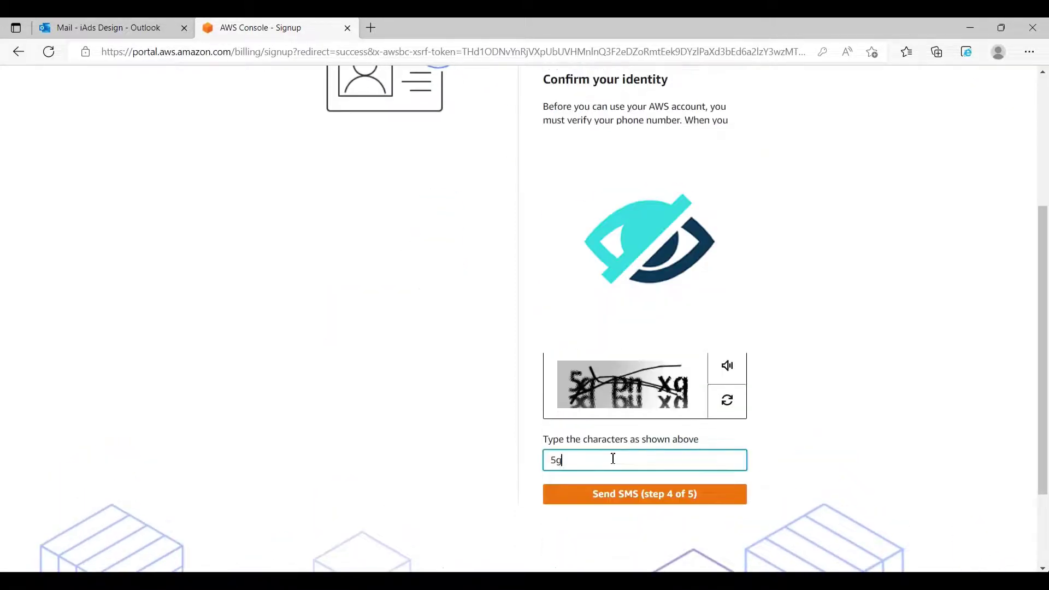
{"action": "type", "text": "pnxg"}
{"action": "left_click", "coordinate": [664, 495]}
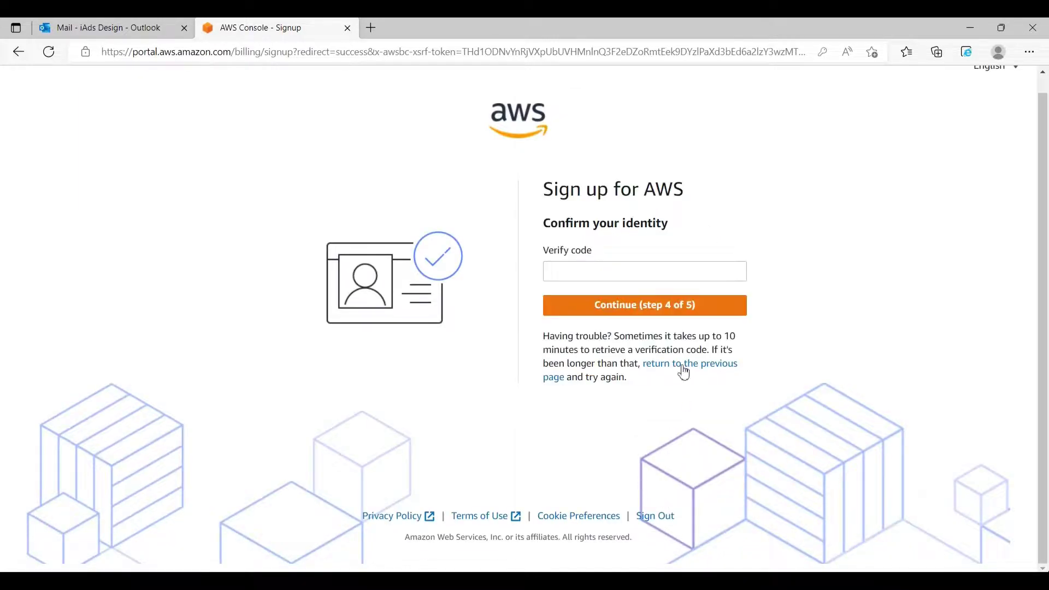
- Enter the SMS verification code to confirm the identity and continue to the support plan selection
{"action": "left_click", "coordinate": [636, 272]}
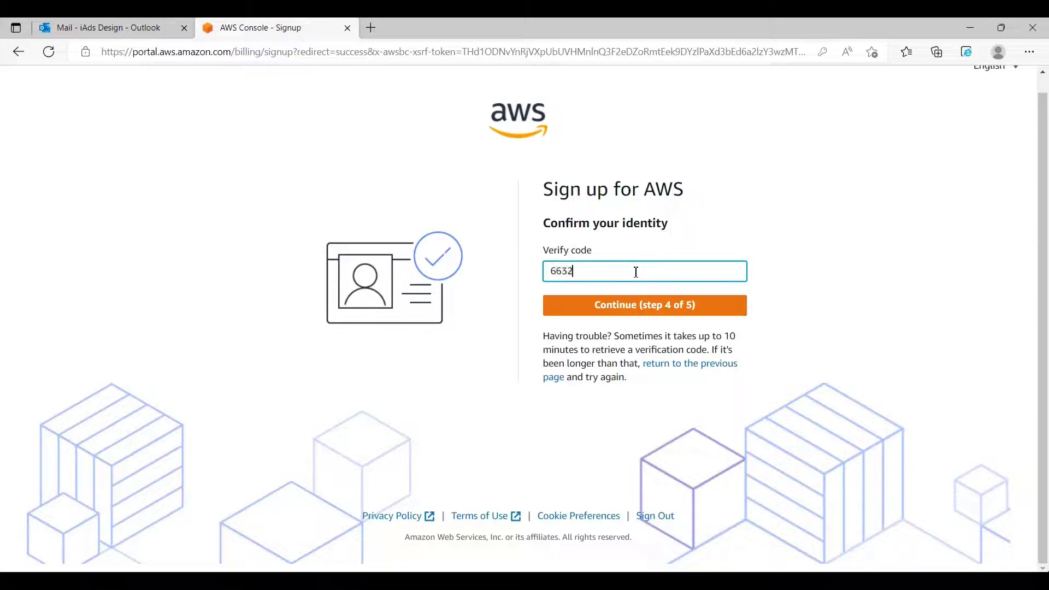
{"action": "left_click", "coordinate": [641, 306]}
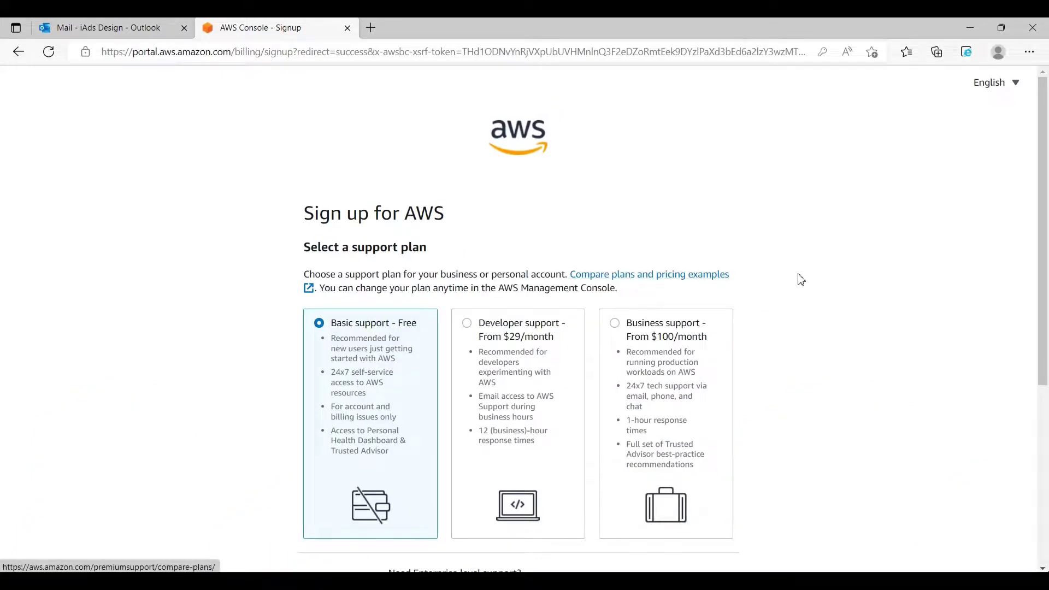
- Review the support plans, keep Basic support - Free, and complete the AWS sign-up
{"action": "scroll", "coordinate": [803, 280], "scroll_direction": "down", "scroll_amount": 3}
{"action": "scroll", "coordinate": [807, 280], "scroll_direction": "up", "scroll_amount": 2}
{"action": "scroll", "coordinate": [809, 281], "scroll_direction": "down", "scroll_amount": 1}
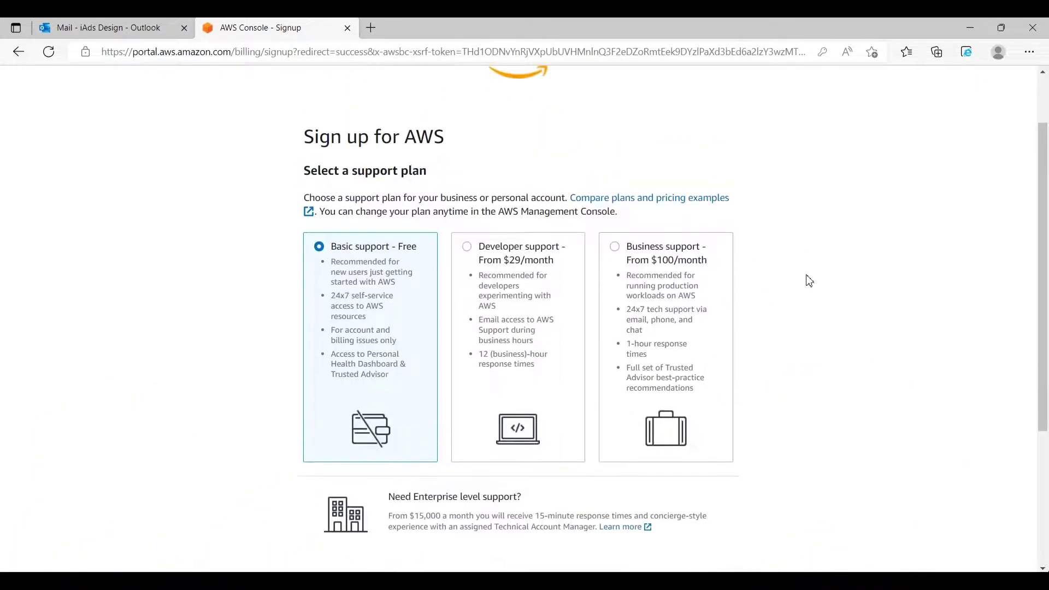
{"action": "scroll", "coordinate": [806, 284], "scroll_direction": "down", "scroll_amount": 2}
{"action": "left_click", "coordinate": [524, 519]}
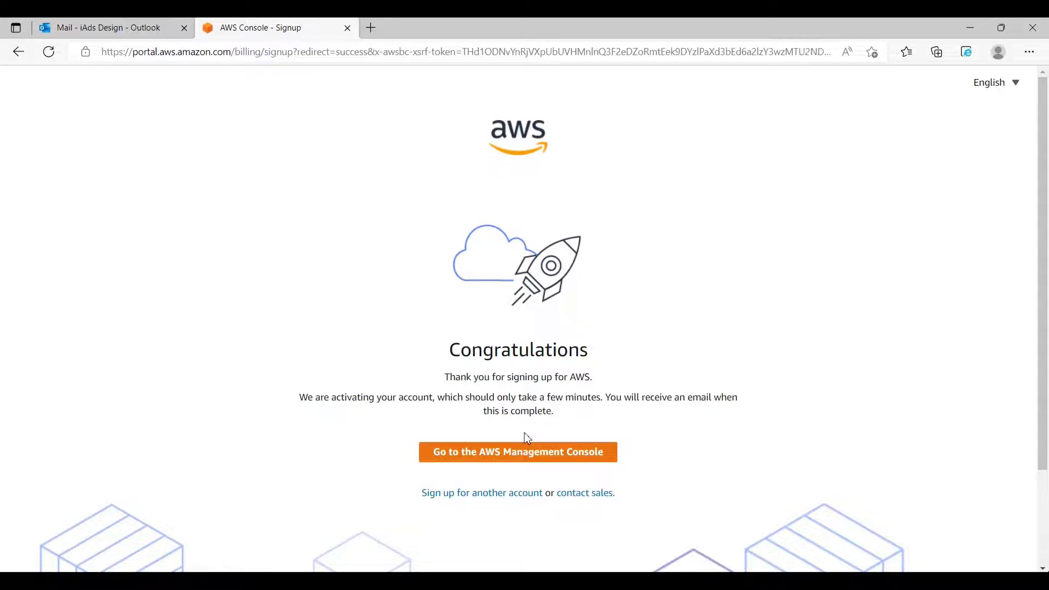
- Open the AWS Management Console sign-in page and continue as root user with the account's saved email address
{"action": "left_click", "coordinate": [511, 466]}
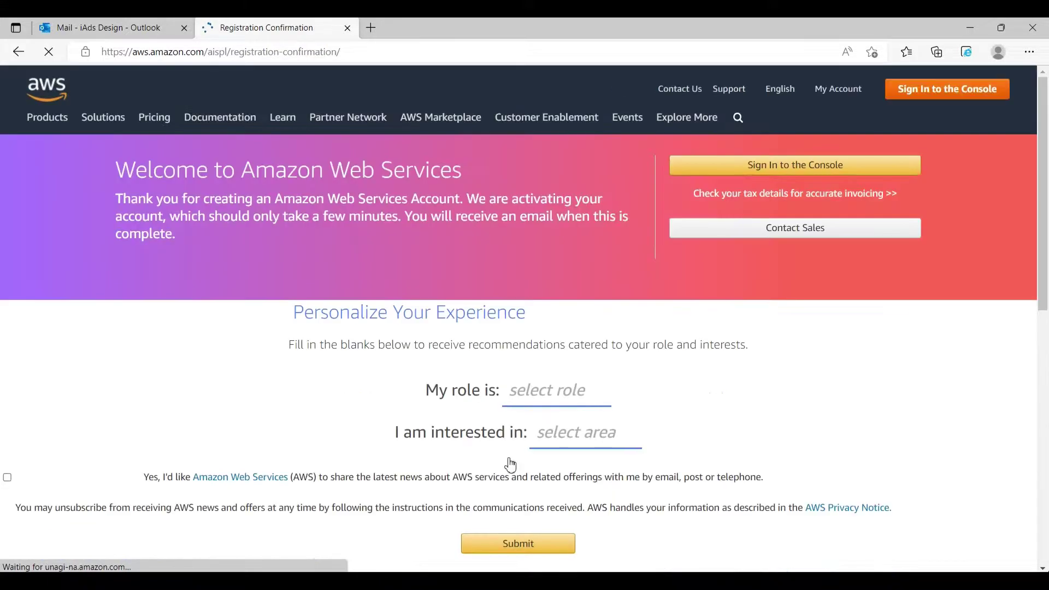
{"action": "left_click", "coordinate": [927, 97]}
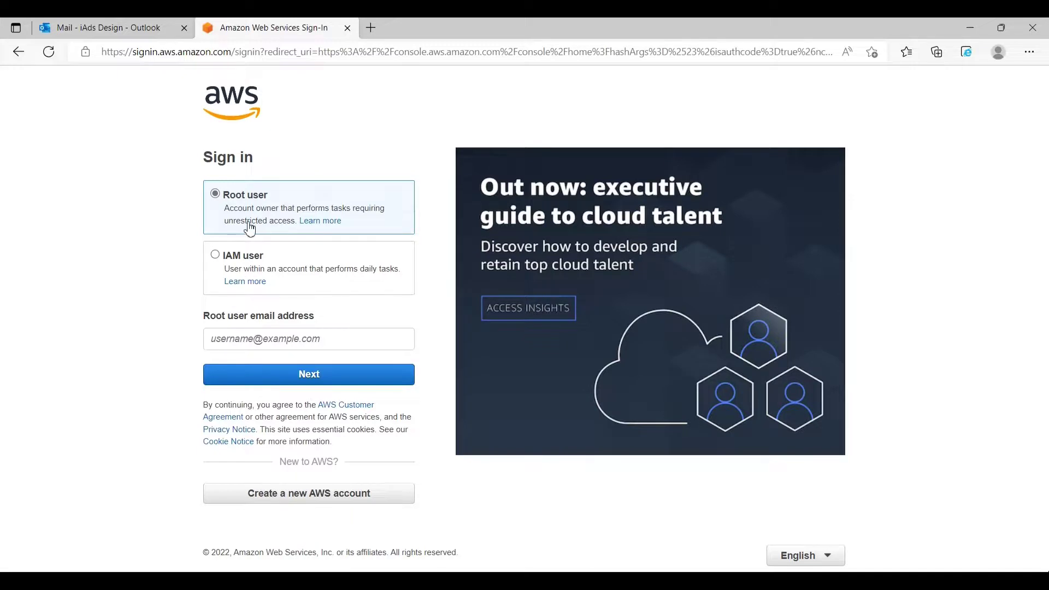
{"action": "left_click", "coordinate": [261, 342]}
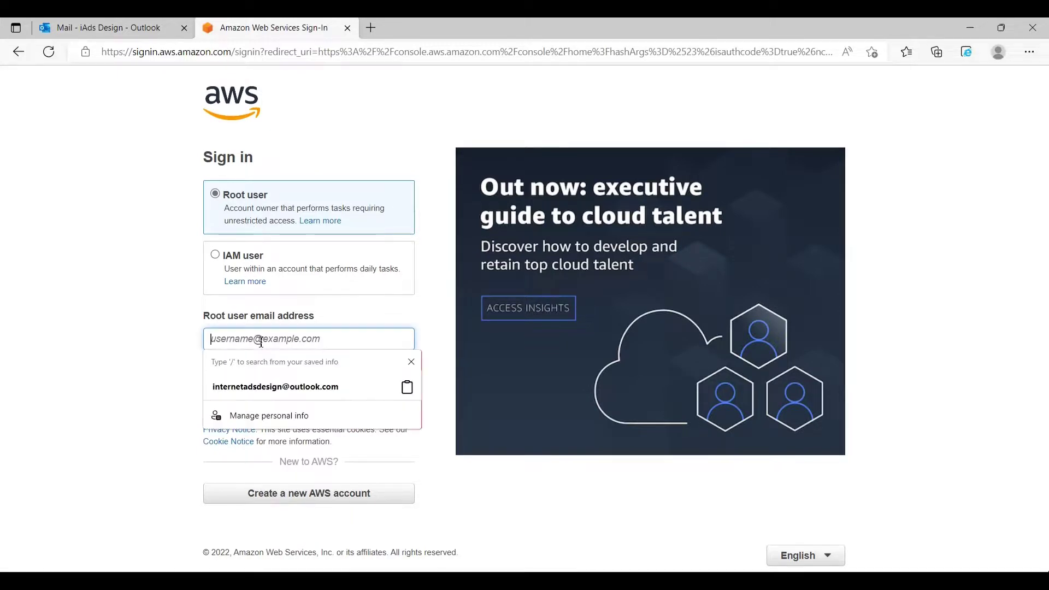
{"action": "left_click", "coordinate": [266, 386]}
{"action": "left_click", "coordinate": [289, 376]}
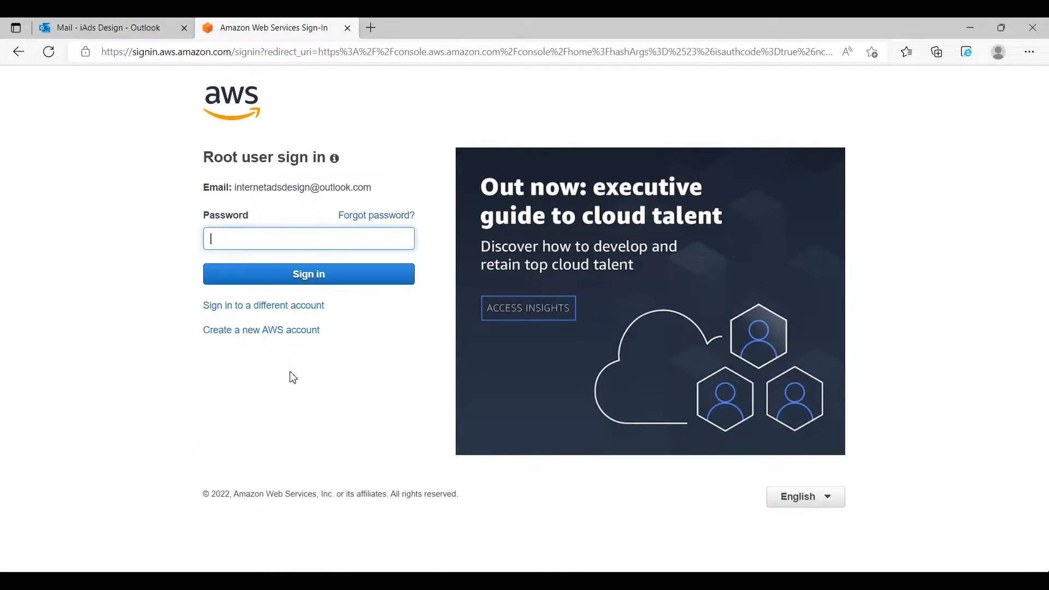
- Enter the root user's password, sign in to the console, and save the password in the browser
{"action": "type", "text": "••"}
{"action": "left_click", "coordinate": [278, 273]}
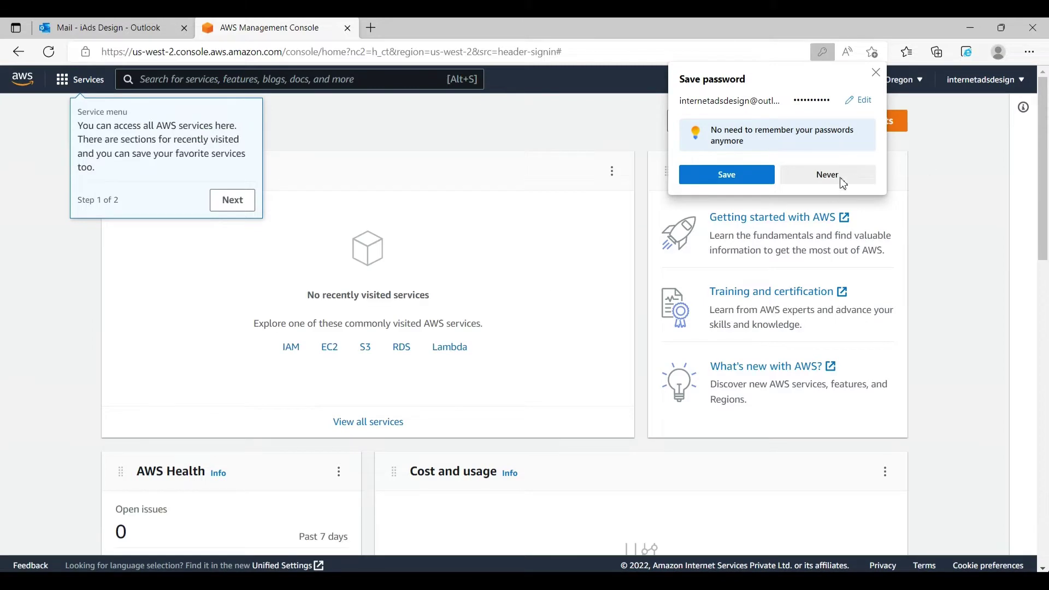
{"action": "left_click", "coordinate": [745, 175]}
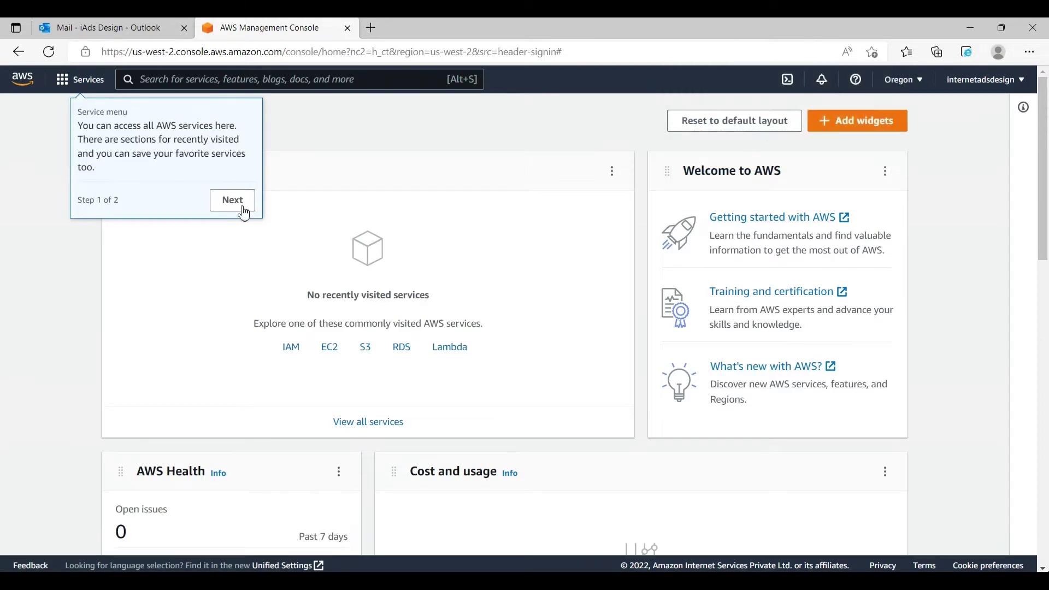